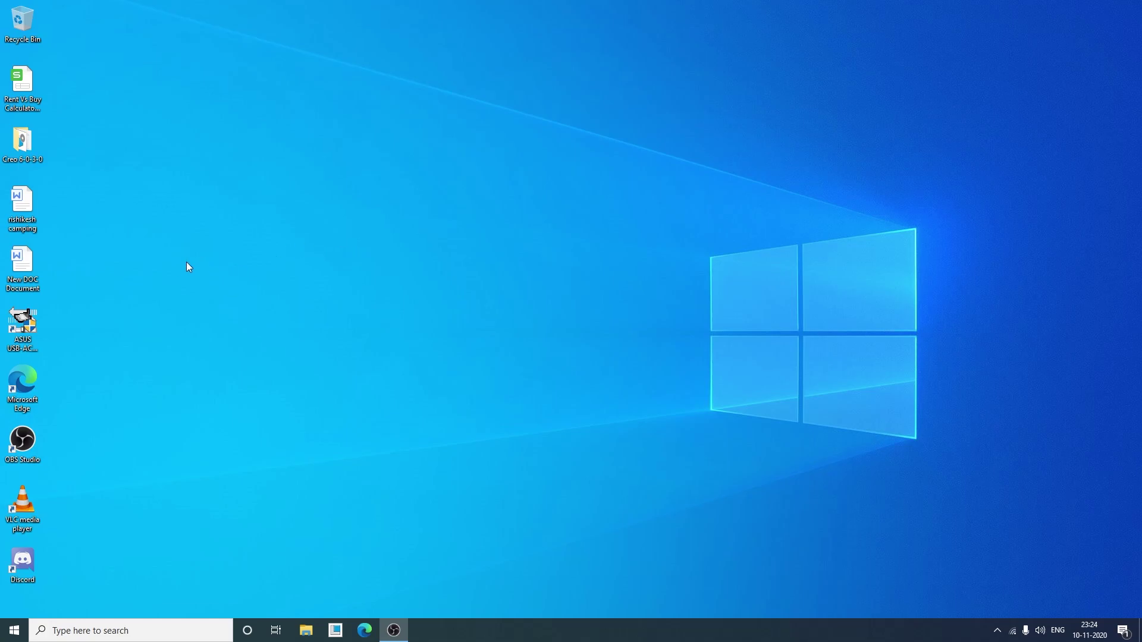
Open Microsoft Edge and search the web for 'microsoft windows 10 iso file'.
double_click(34, 373)
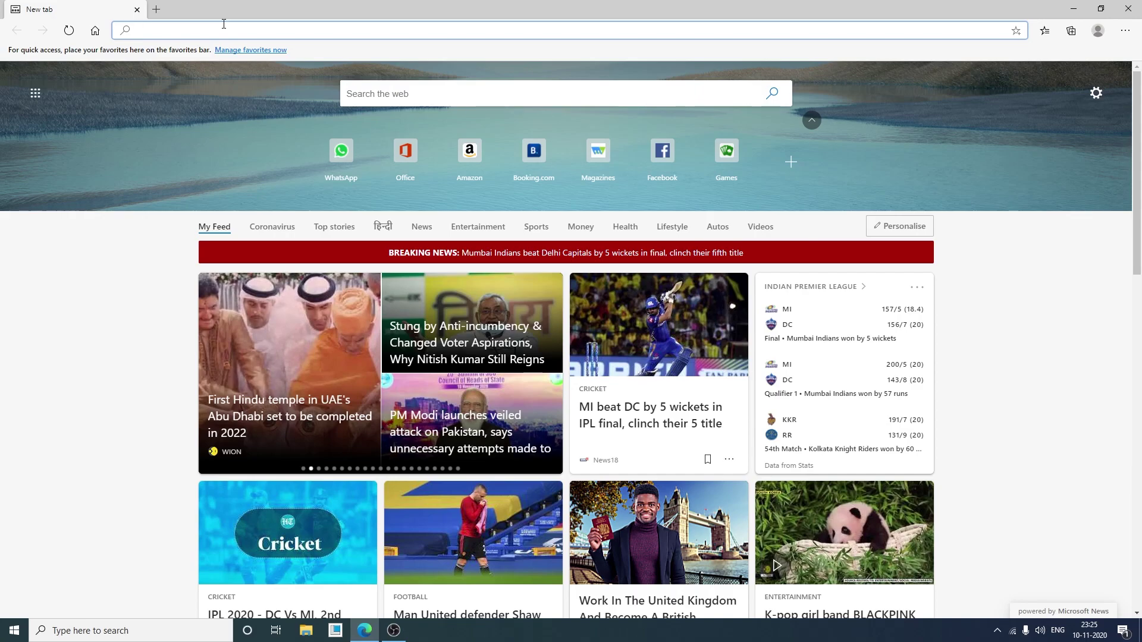
text(m)
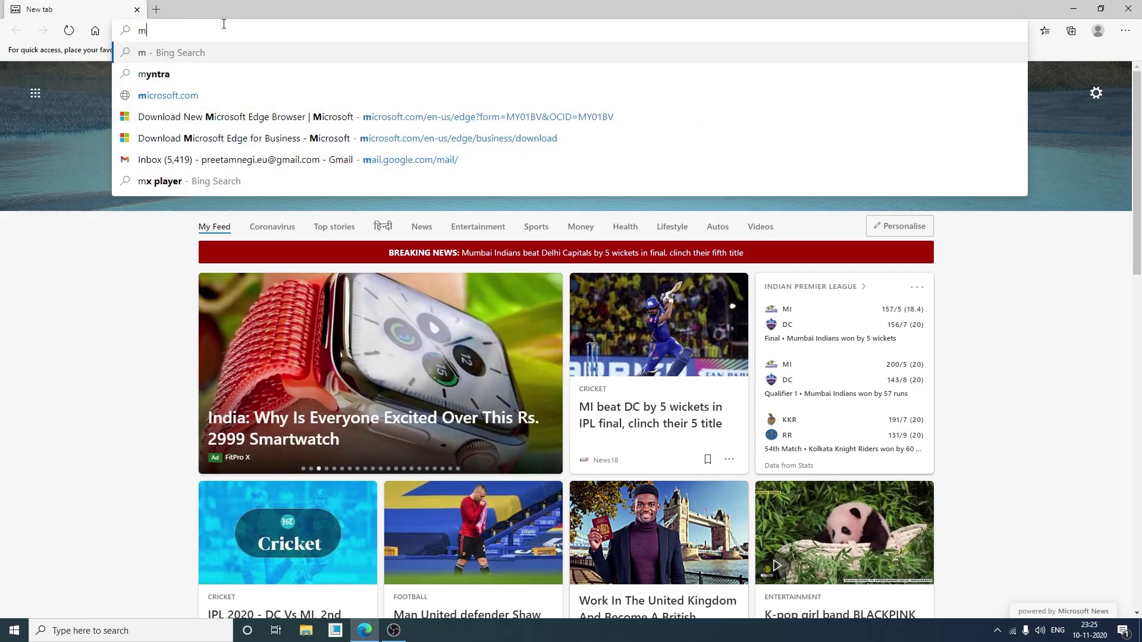
text(icrosoft windows 10 iso file)
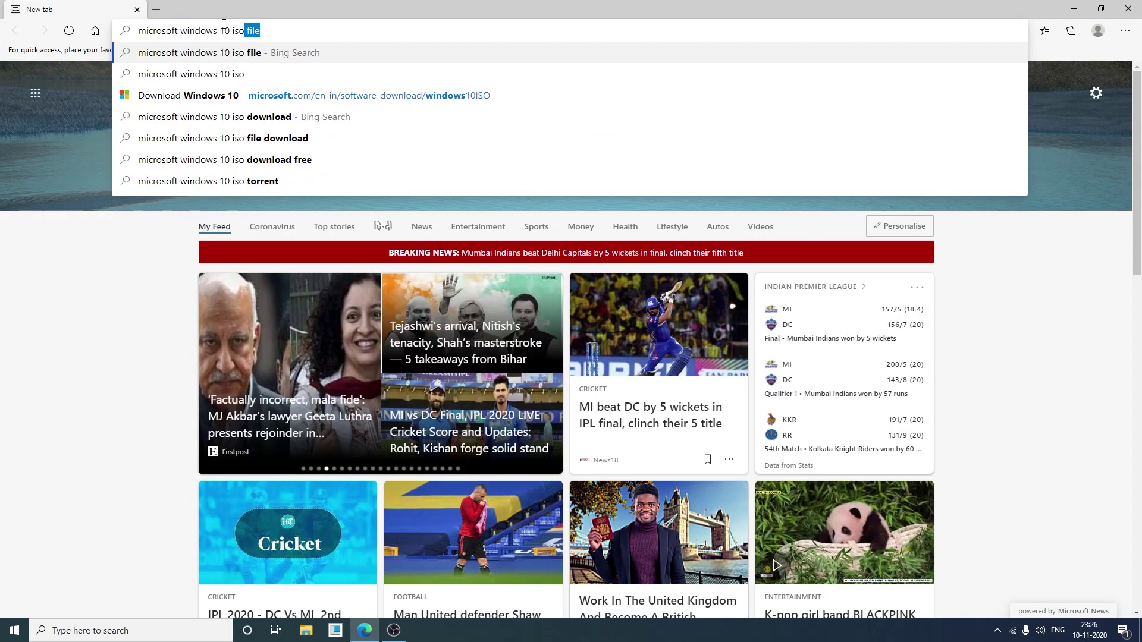
key(Return)
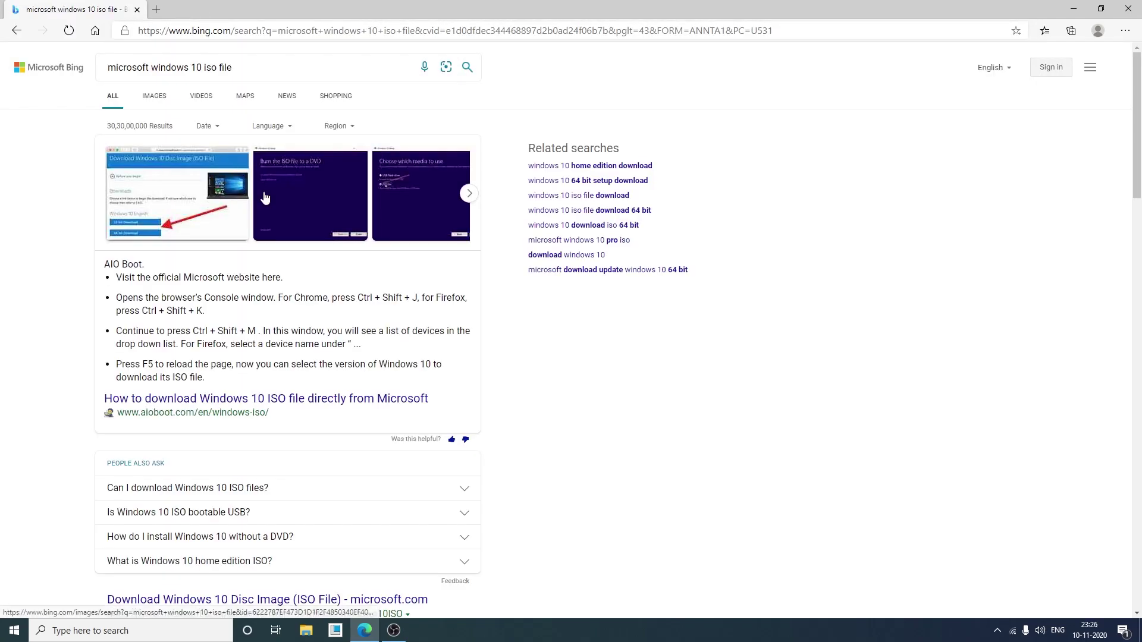
Scroll the Bing results and highlight the microsoft.com site name in the first result.
scroll(305, 197, down, 4)
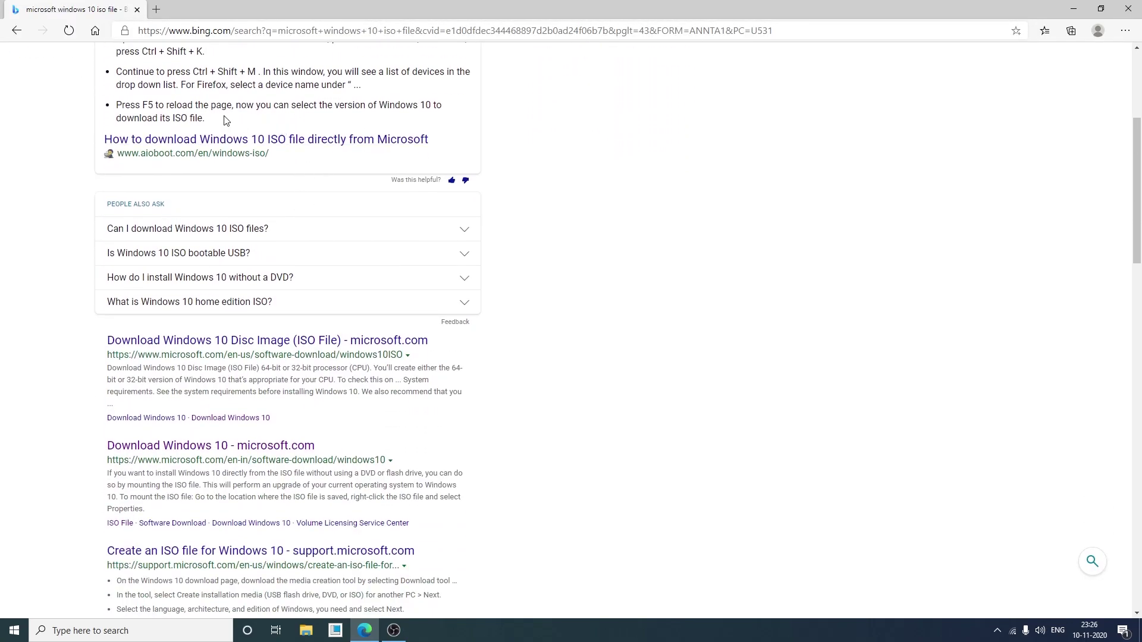
scroll(273, 224, down, 1)
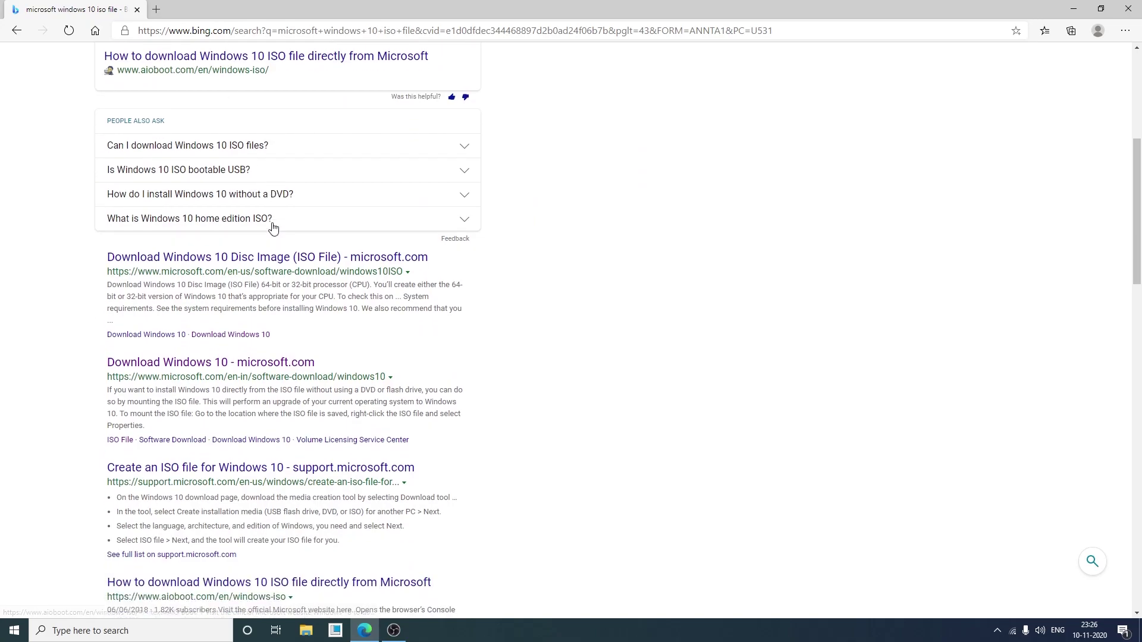
scroll(321, 204, up, 1)
scroll(295, 287, down, 1)
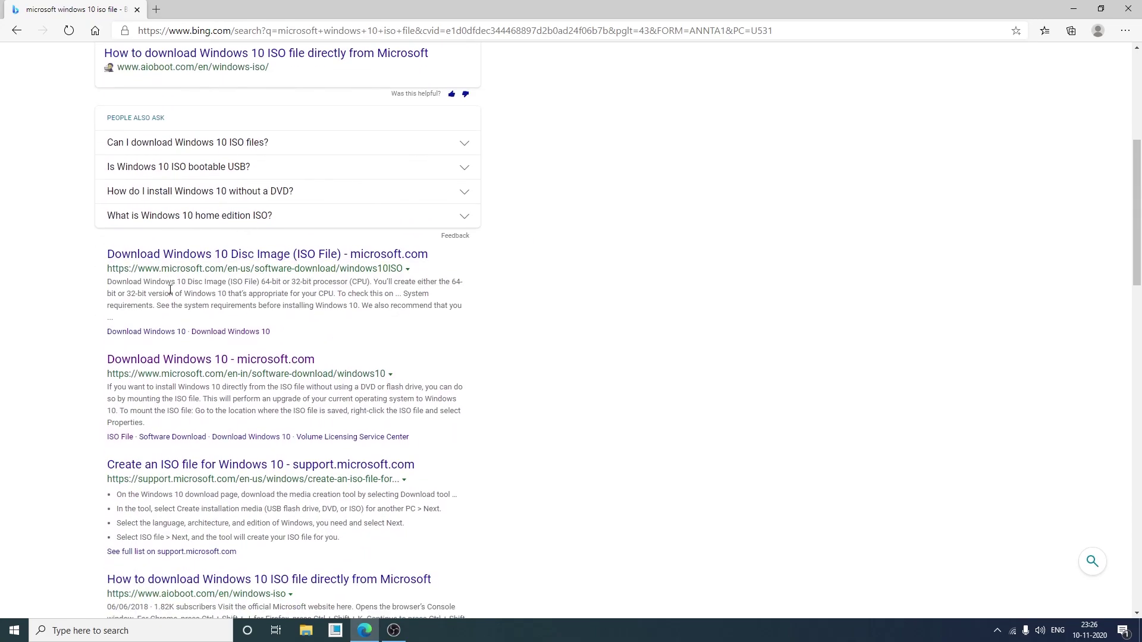
drag(161, 268, 212, 272)
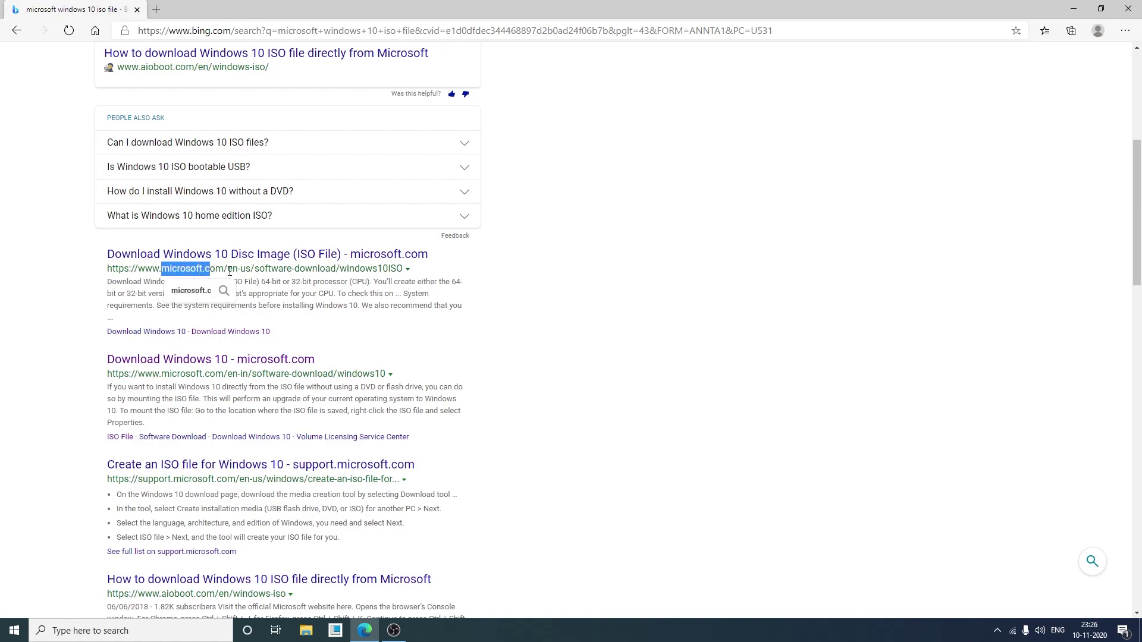
click(552, 294)
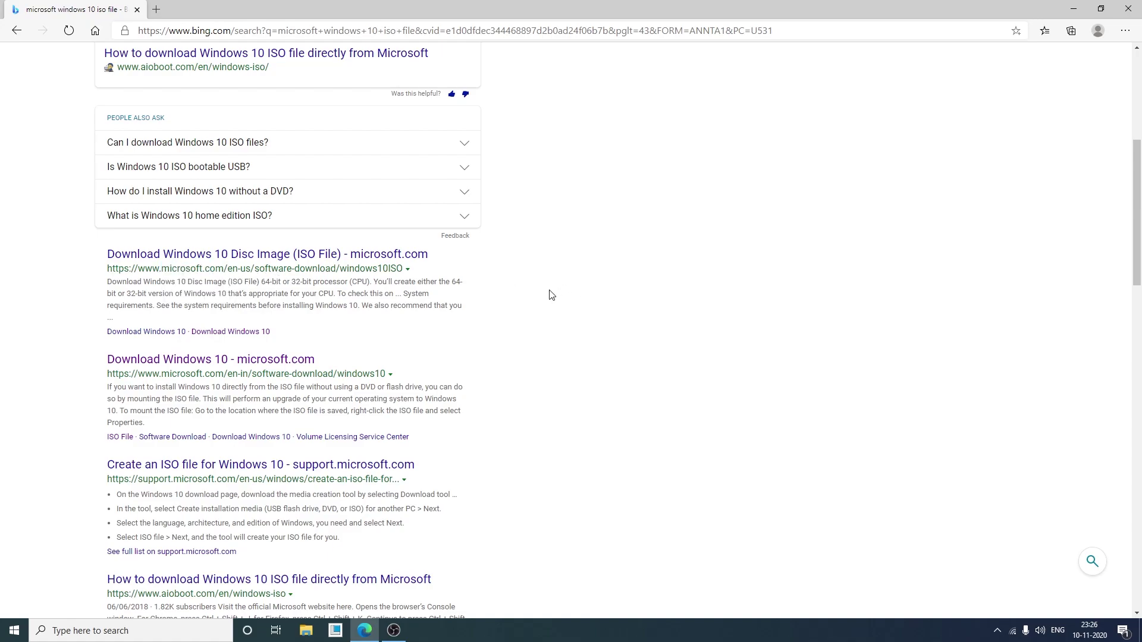
Open the Download Windows 10 Disc Image result and download the MediaCreationTool under 'Create Windows 10 installation media'.
click(318, 256)
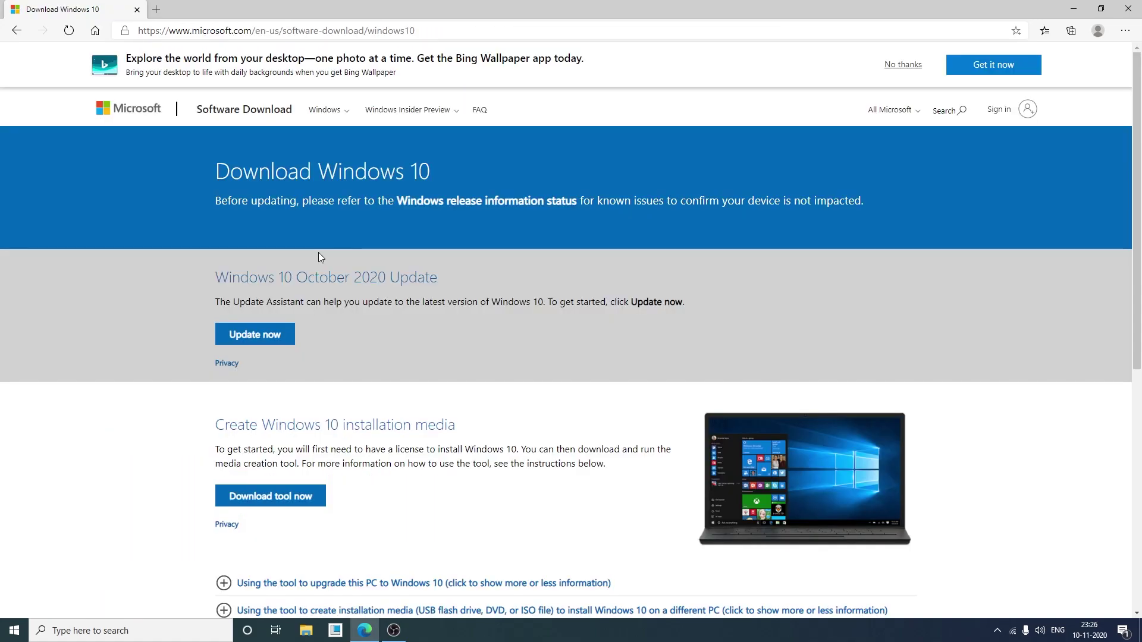
scroll(350, 249, down, 3)
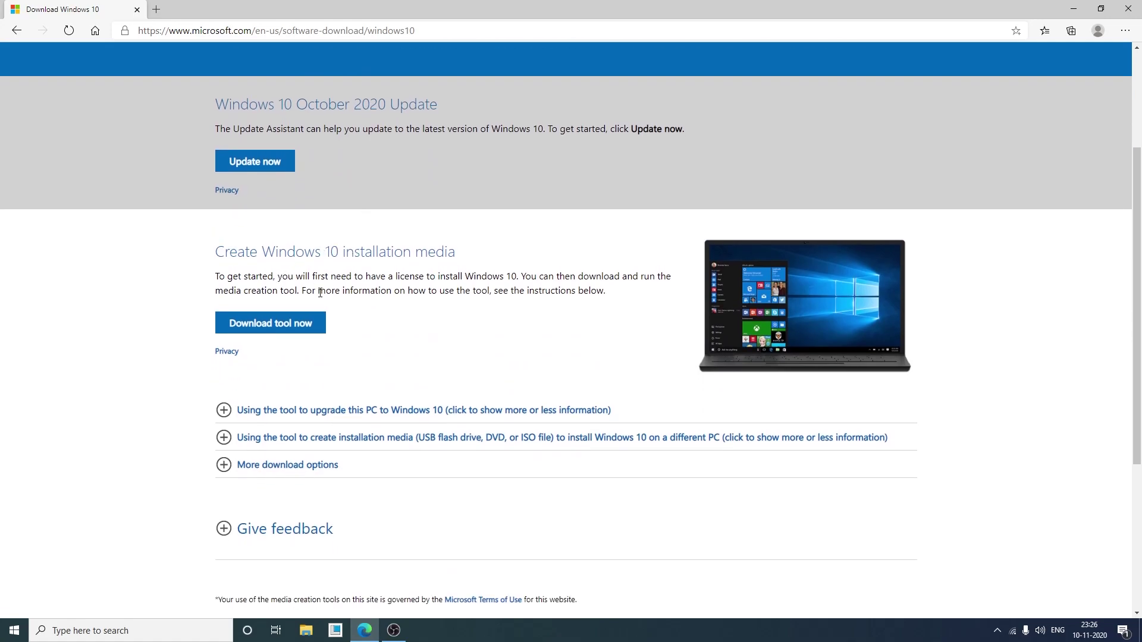
drag(275, 255, 459, 261)
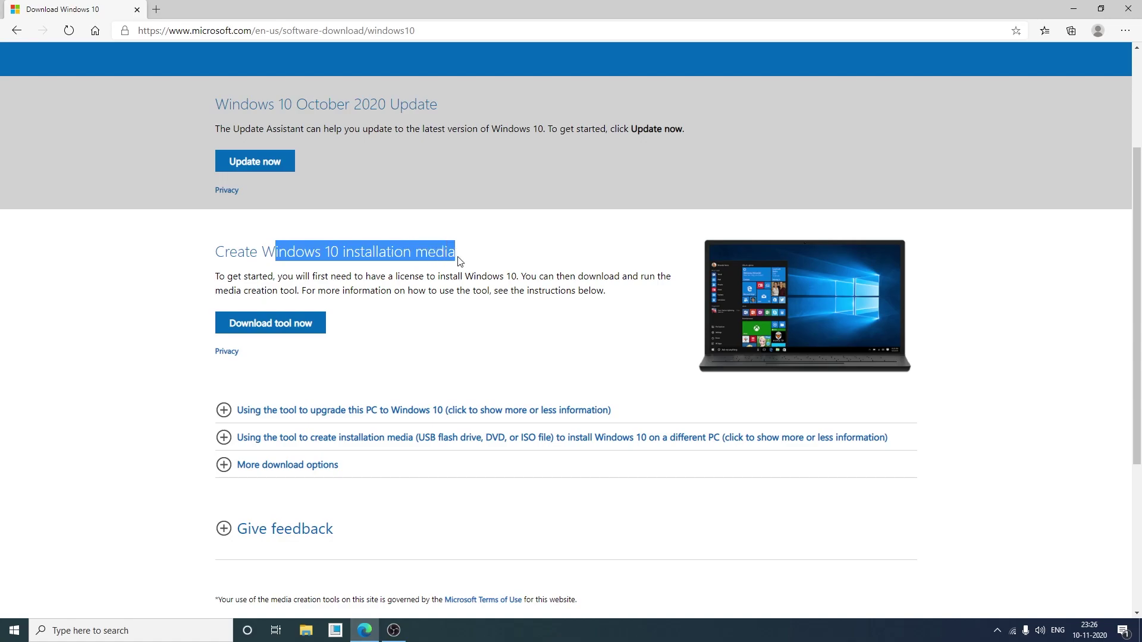
click(380, 292)
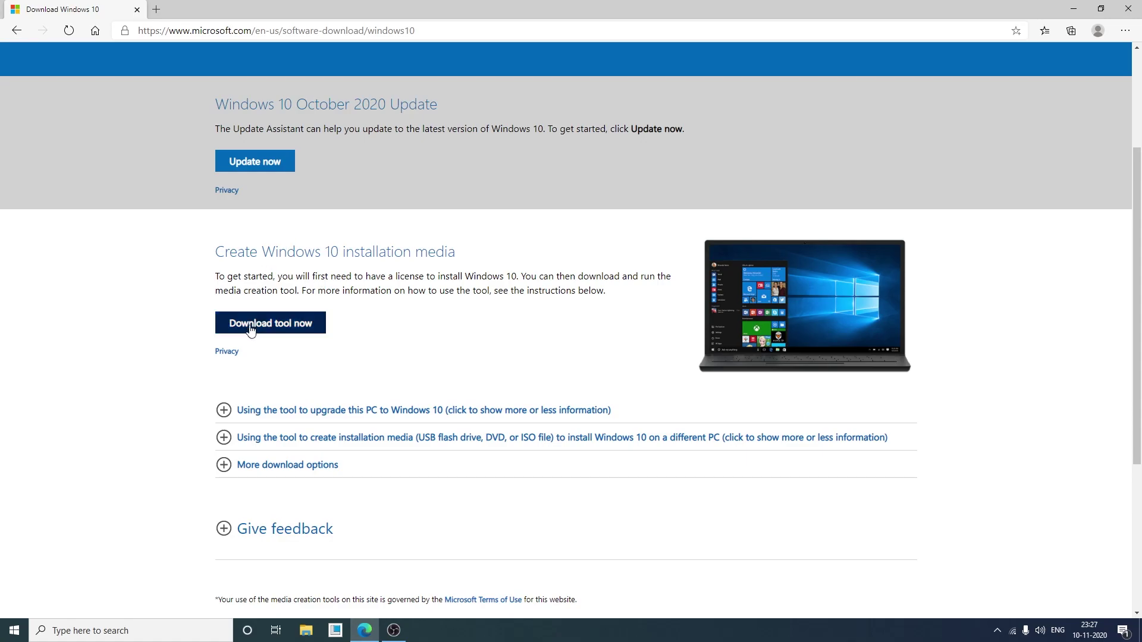
click(274, 324)
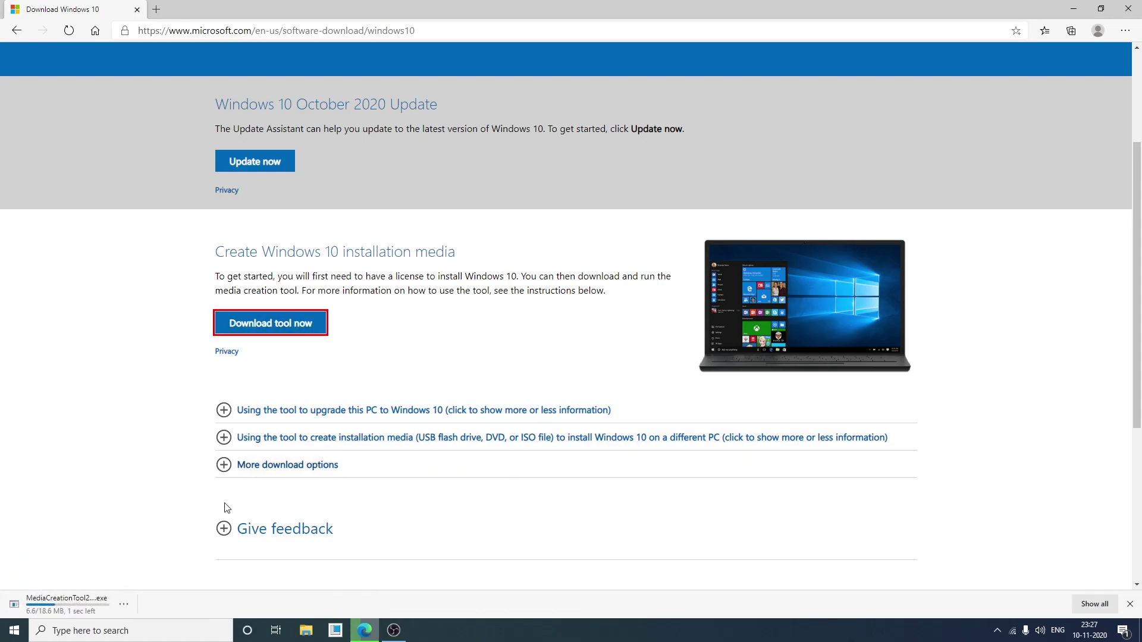
Run the downloaded MediaCreationTool from Edge's download bar and accept the license terms.
click(126, 605)
click(158, 453)
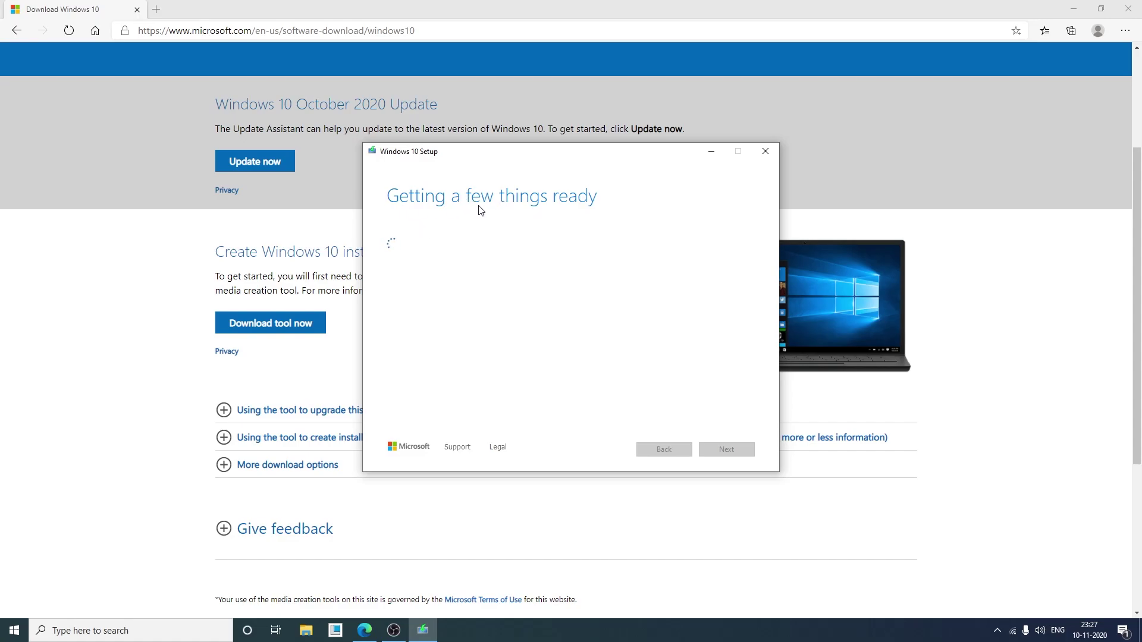
scroll(678, 376, down, 3)
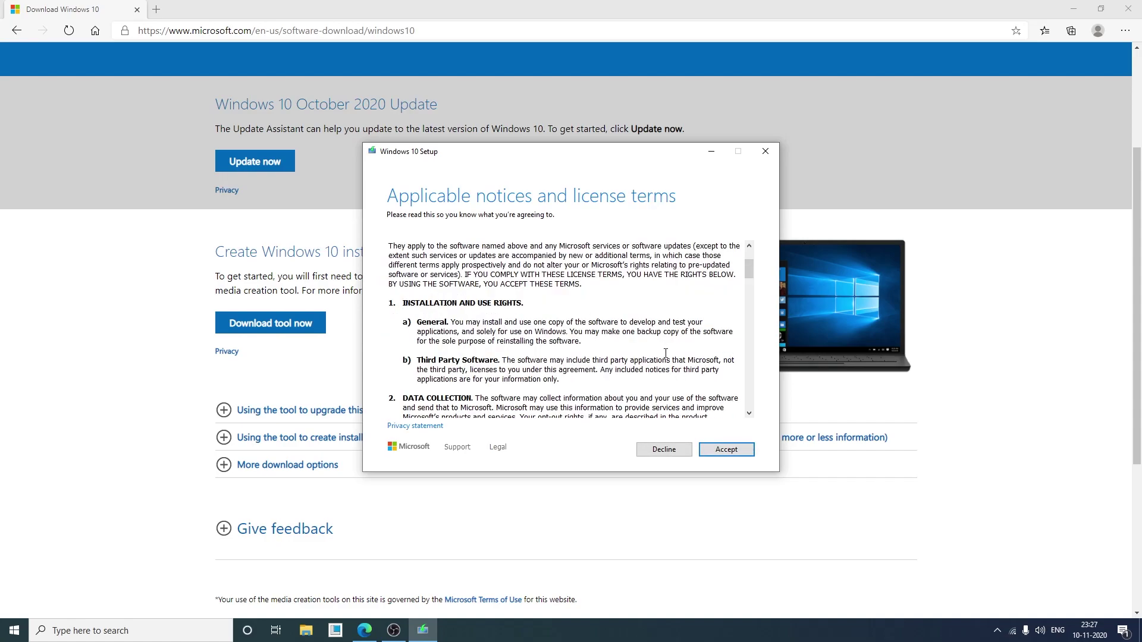
click(729, 450)
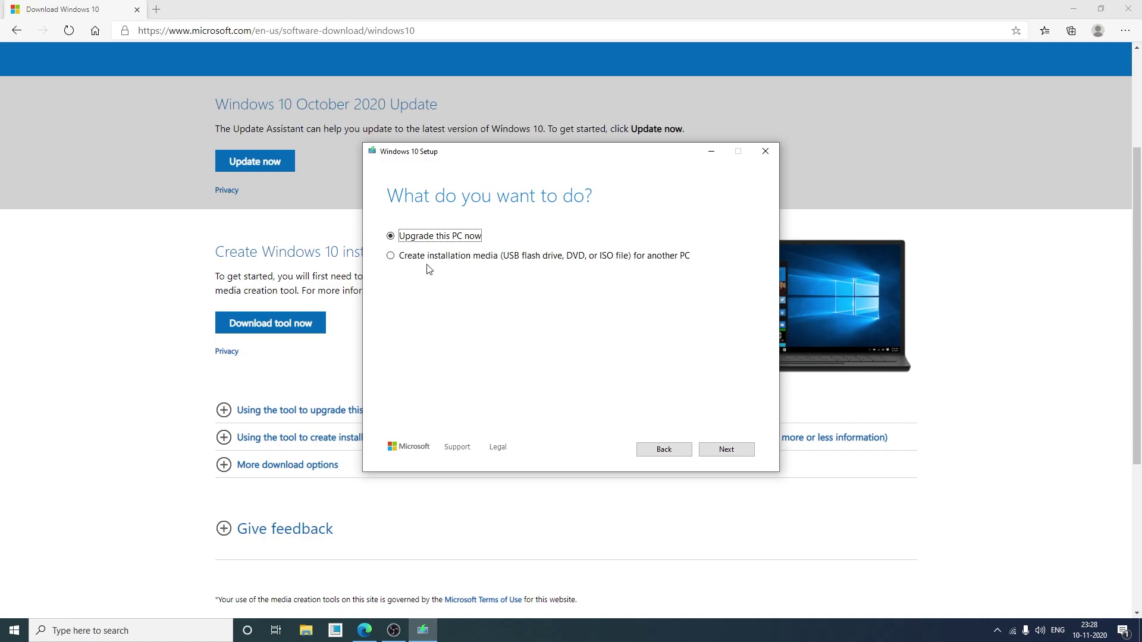
Select 'Create installation media (USB flash drive, DVD, or ISO file) for another PC' and go Next.
click(391, 256)
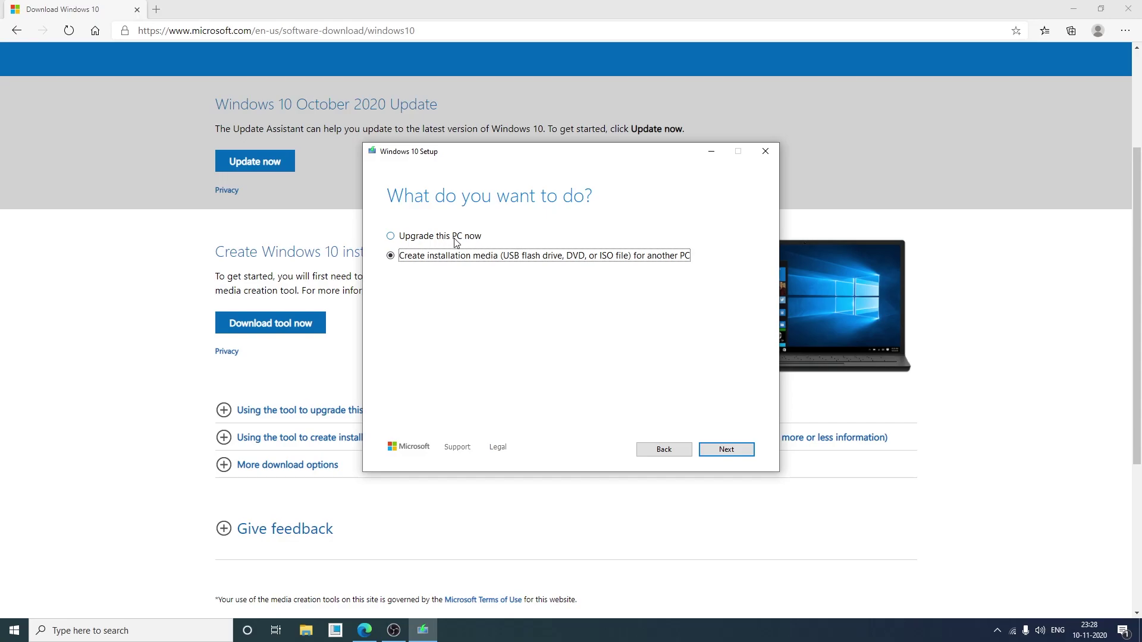
click(715, 447)
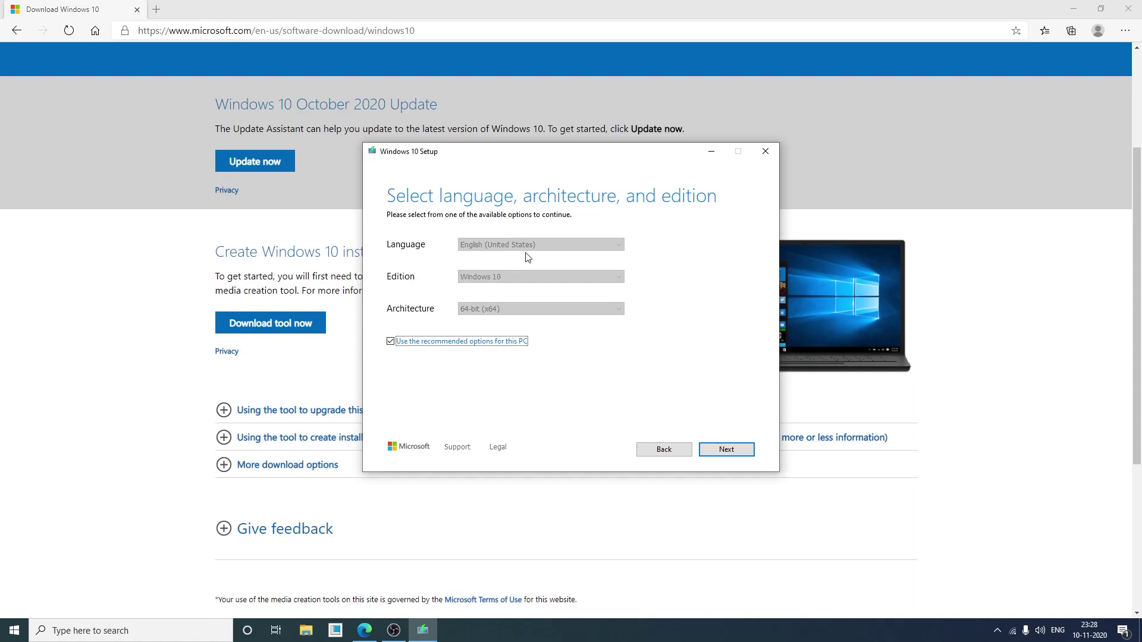
Review the edition list, keep the recommended English (United States), Windows 10, 64-bit (x64) settings, and continue.
click(391, 342)
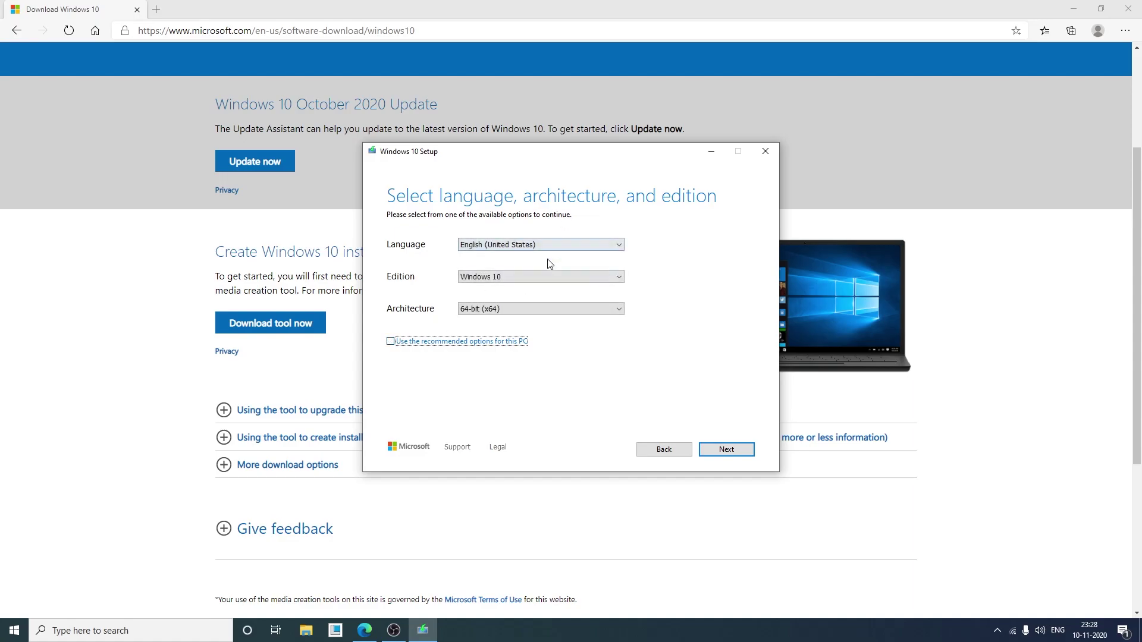
click(541, 278)
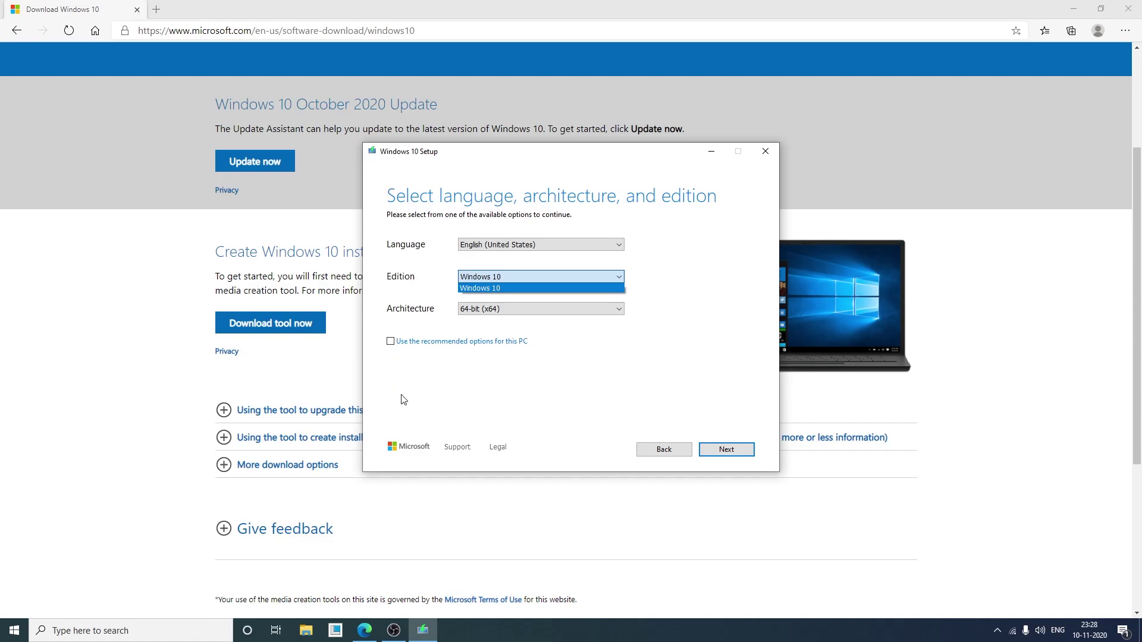
click(407, 376)
click(392, 344)
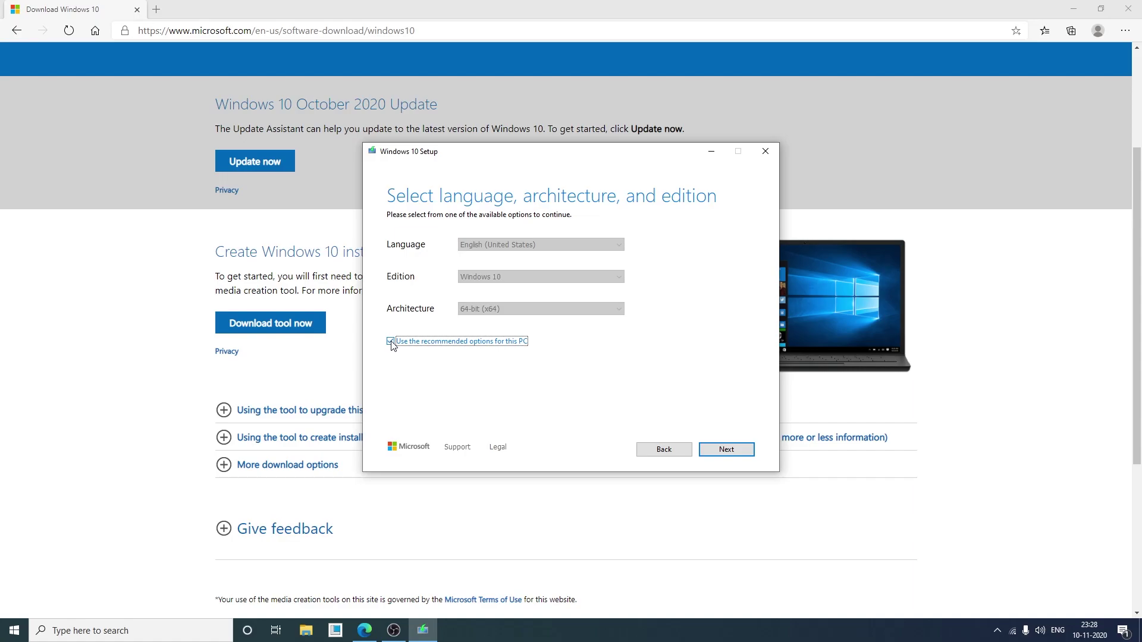
click(390, 342)
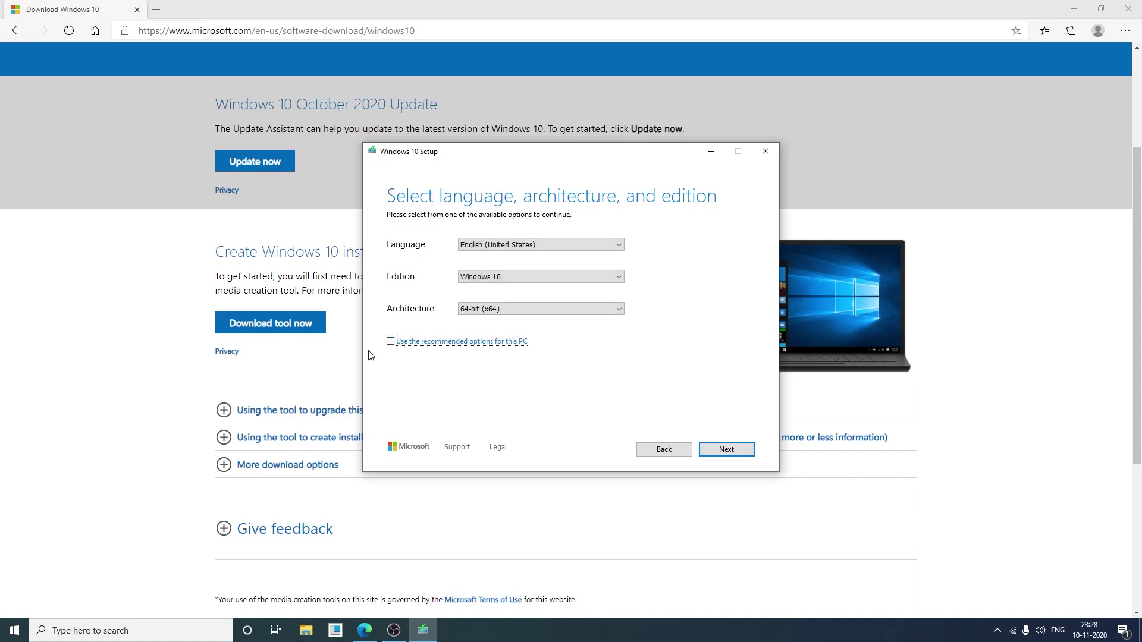
click(390, 342)
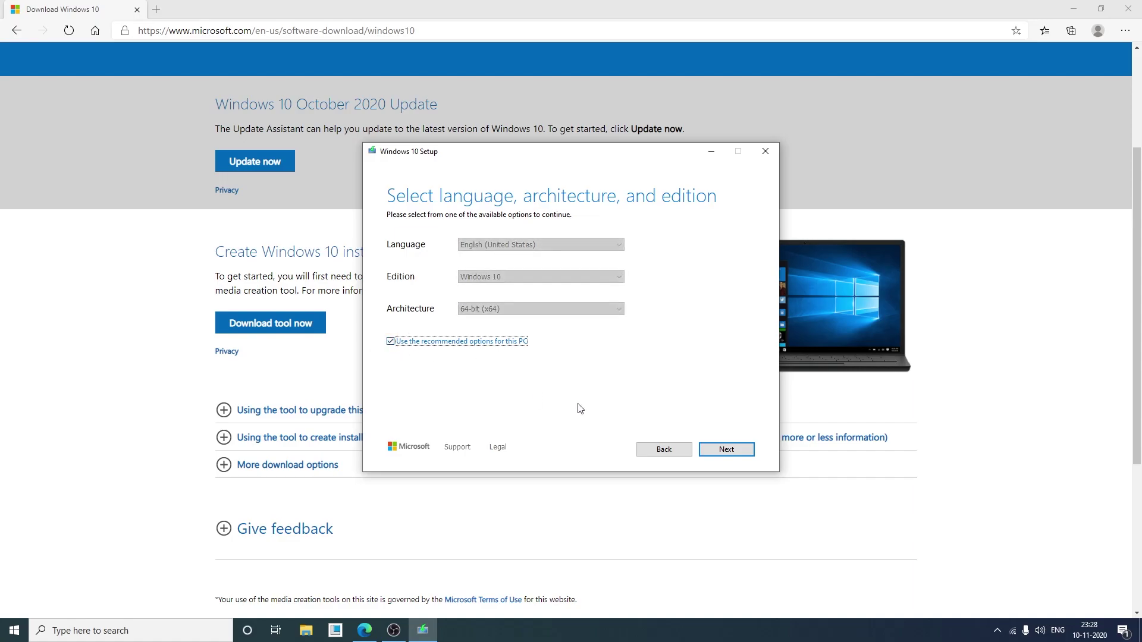
click(731, 453)
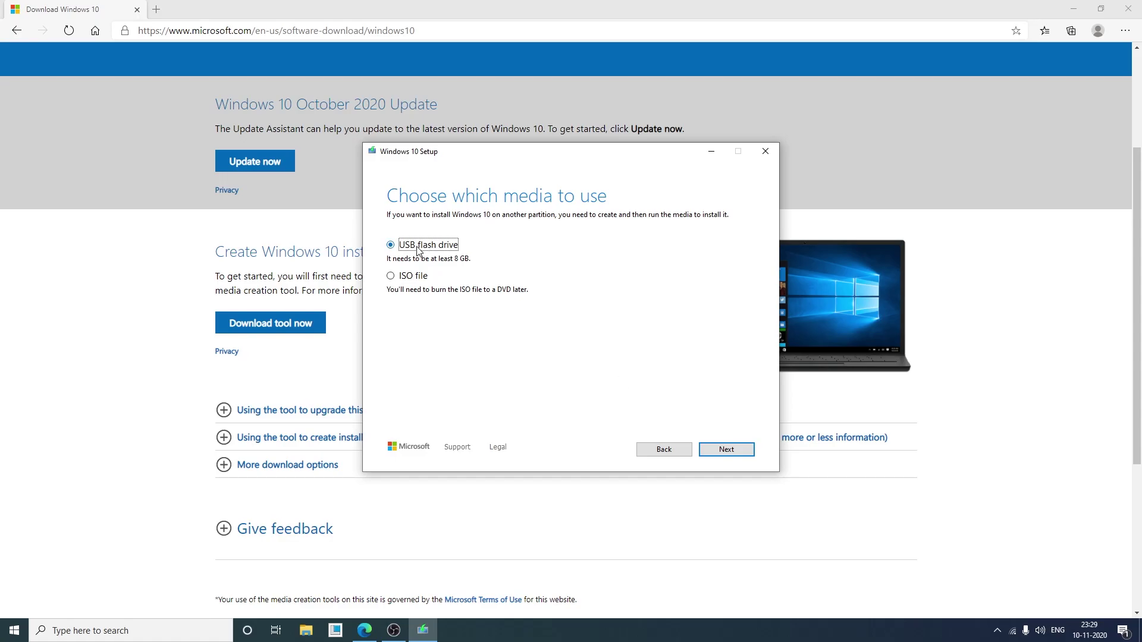
Use a USB flash drive, pick removable drive D: (No Label), and start writing Windows 10.
click(724, 450)
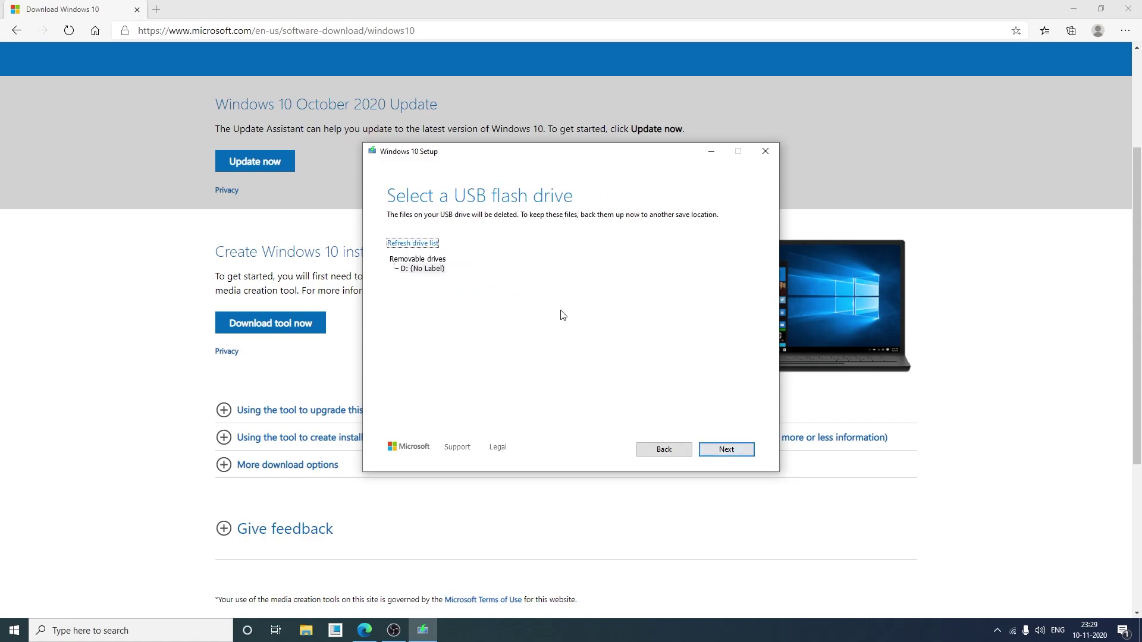
click(420, 269)
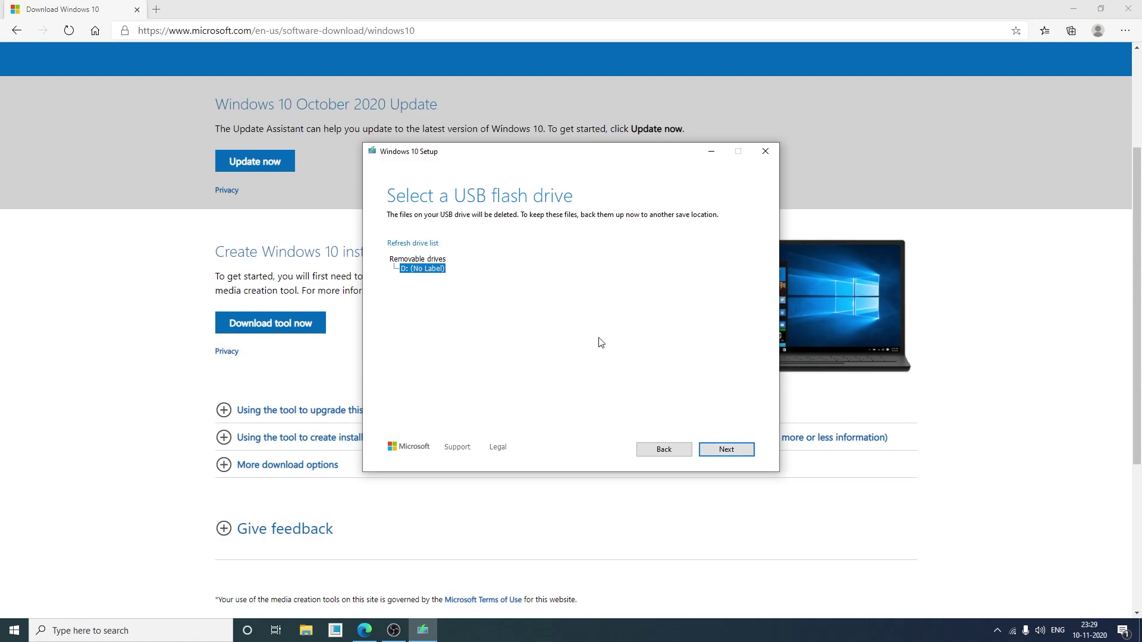
click(734, 450)
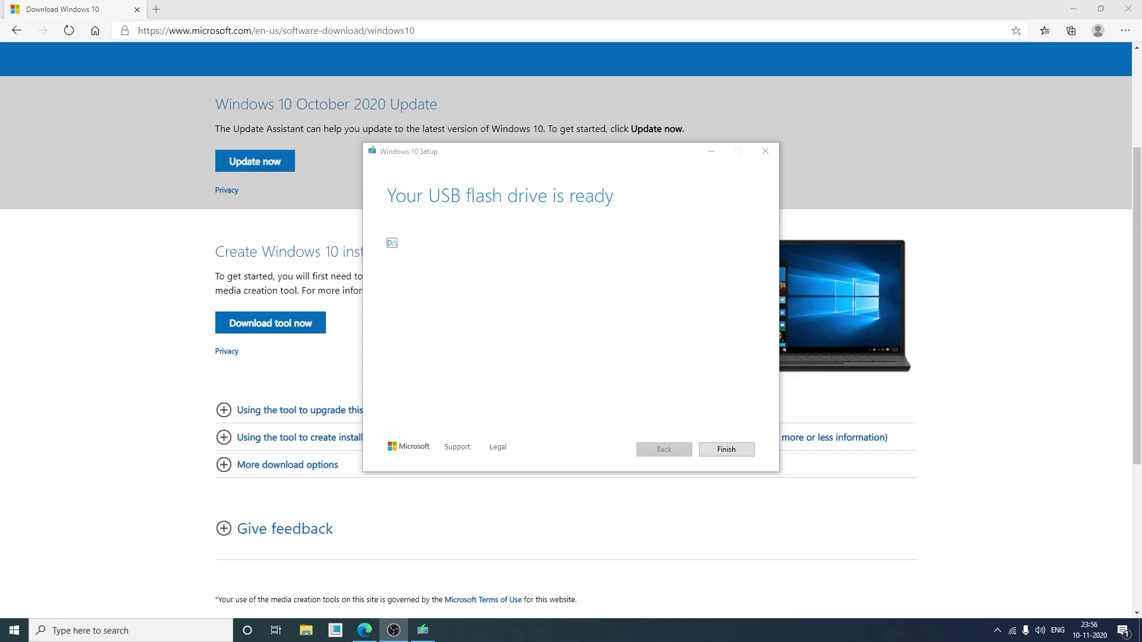
Move the Edge window showing the Download Windows 10 page in front of the Setup dialog.
drag(215, 106, 450, 107)
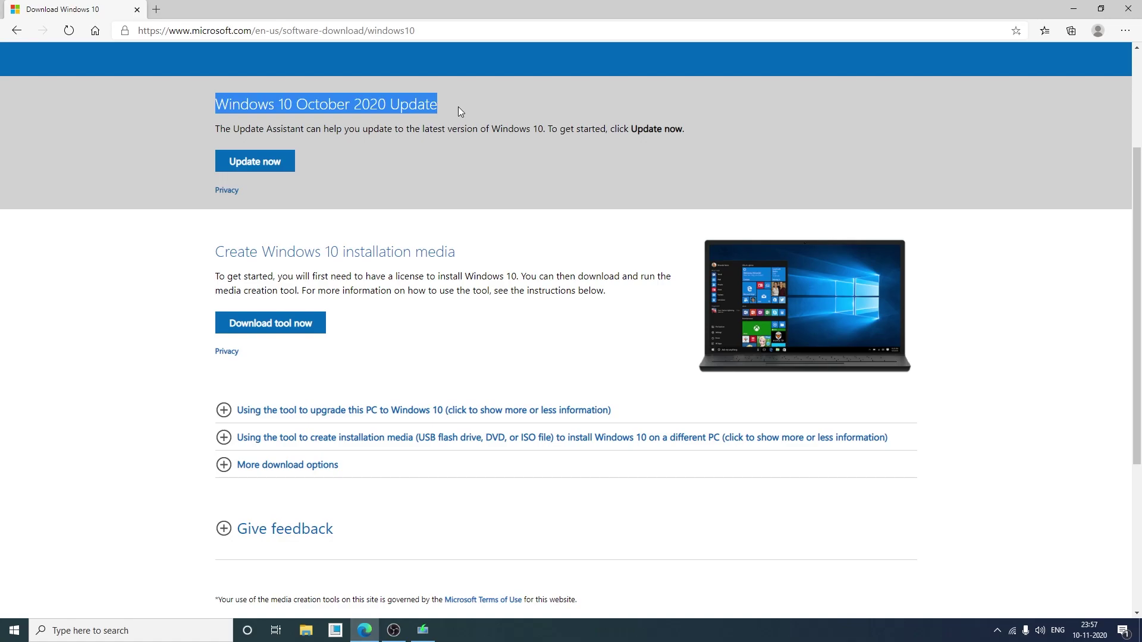